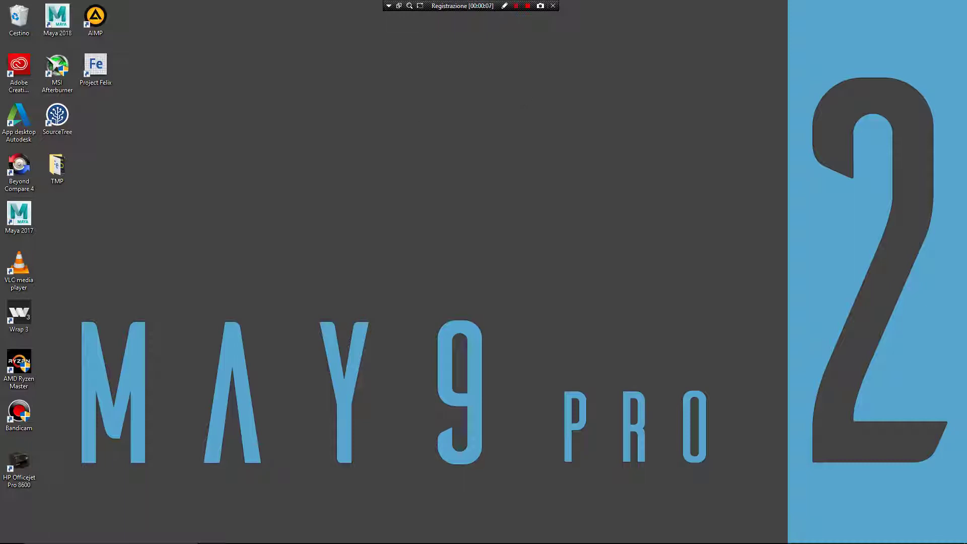
Switch to Maya and use the Particle Tool to create one nParticle object with five particles spread over the grid.
mouse_move(410, 542)
click(345, 536)
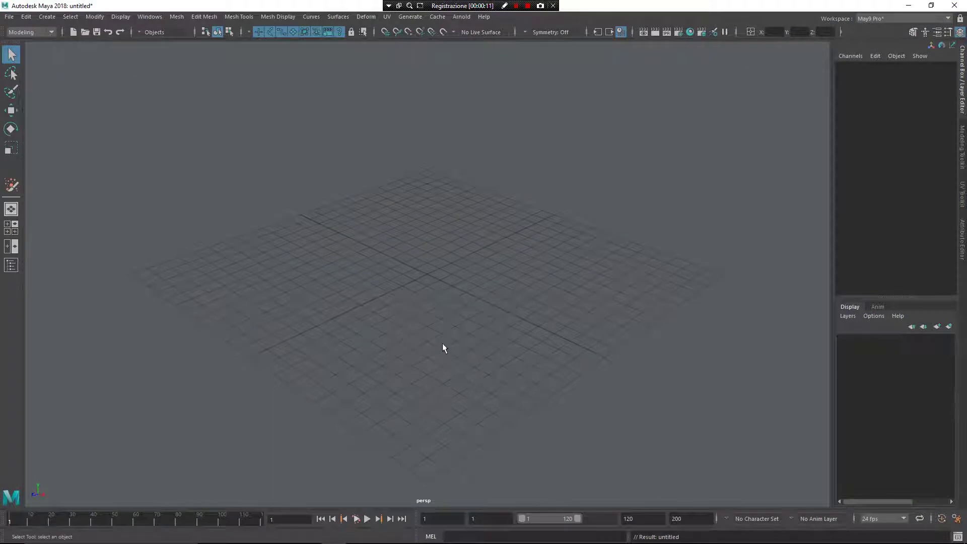
shift+right_drag(434, 316, 459, 271)
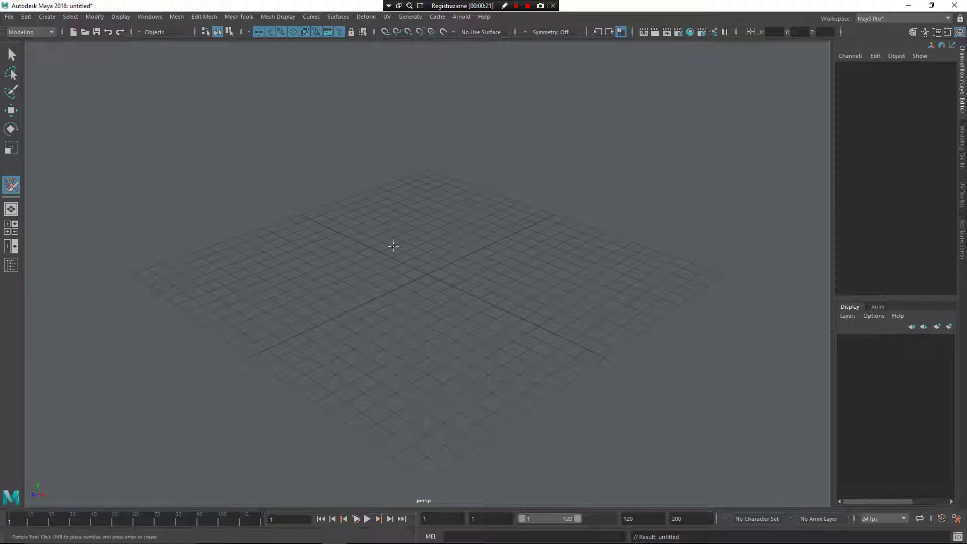
click(358, 259)
click(386, 341)
click(528, 360)
click(545, 364)
click(516, 277)
key(Return)
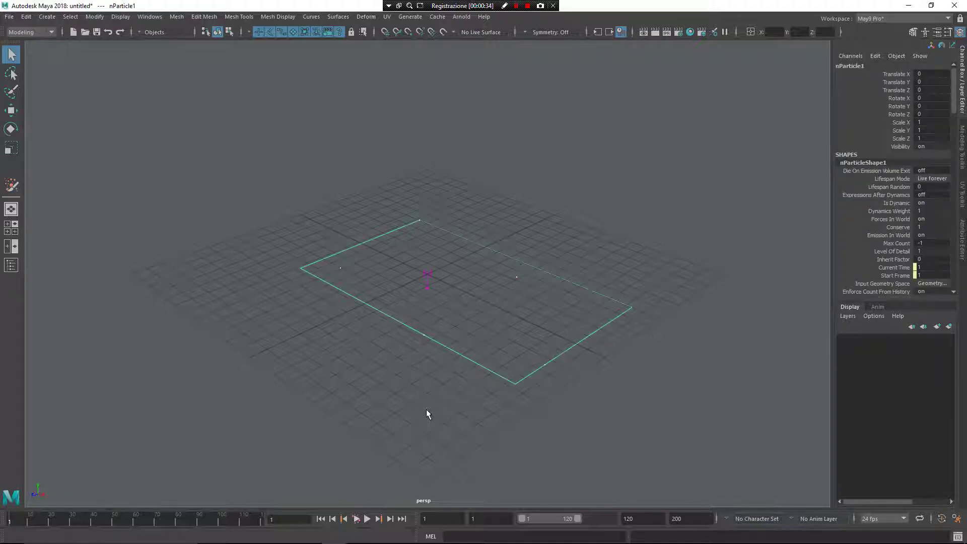
Convert the nParticle object to metaballs.
right_click(614, 324)
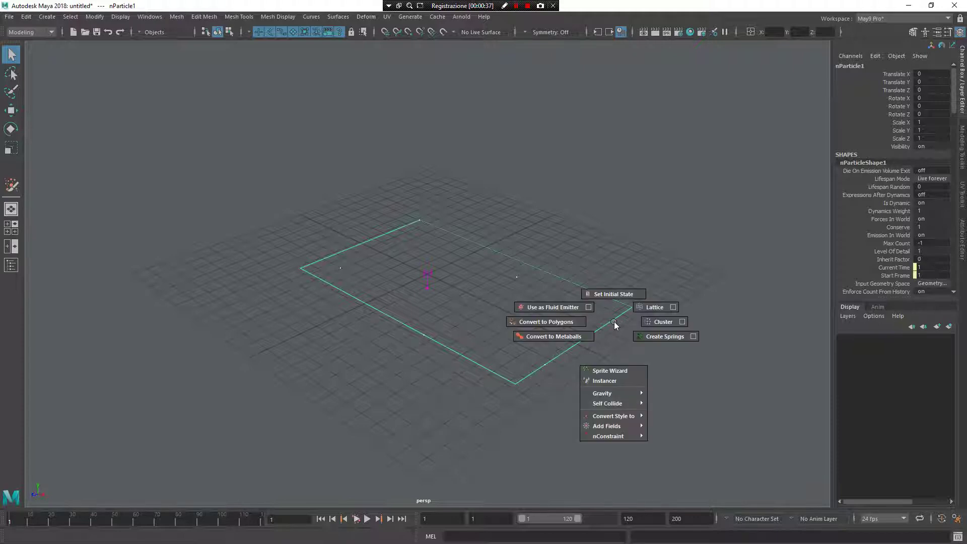
right_drag(614, 321, 477, 371)
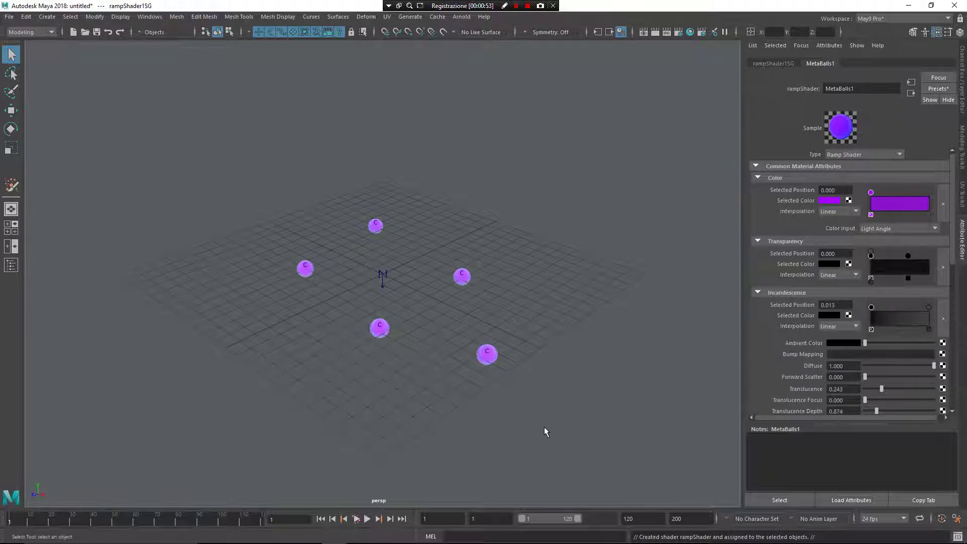
Move the foremost metaball with cluster5Handle toward its nearest neighbour so the two blend into one shape.
click(485, 351)
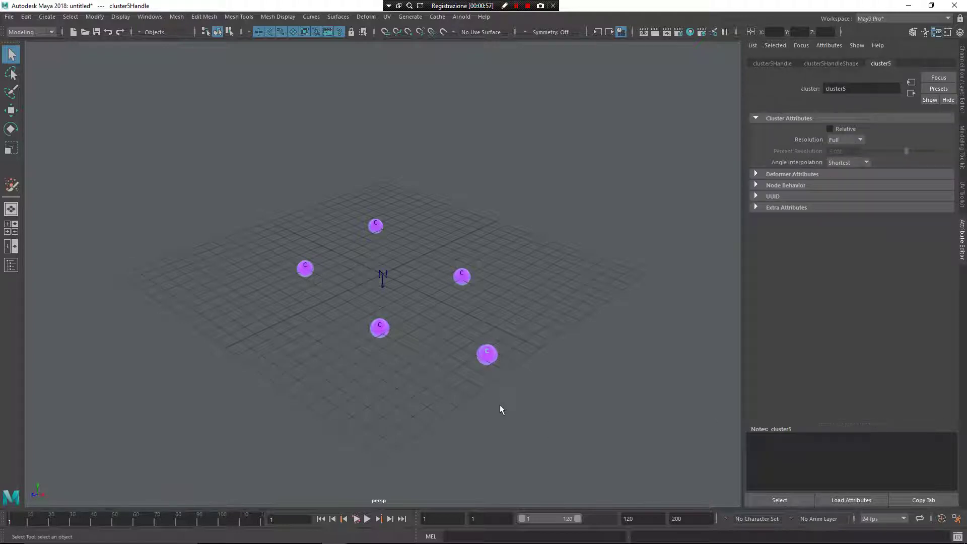
key(w)
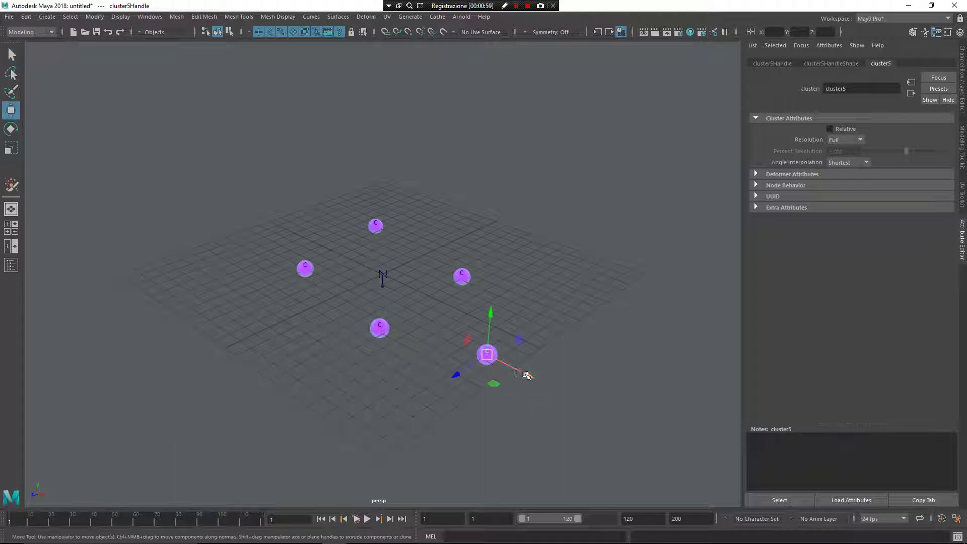
drag(523, 373, 364, 337)
alt+right_drag(364, 337, 505, 382)
drag(497, 384, 496, 378)
alt+right_drag(496, 378, 571, 409)
alt+middle_drag(571, 409, 557, 374)
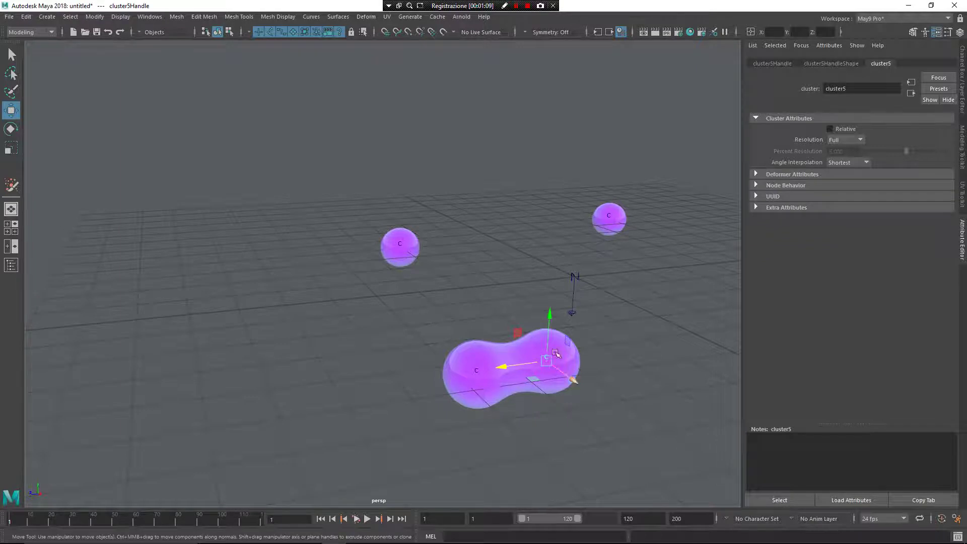
Move the cluster2Handle and cluster1Handle metaballs into the merged pair to extend the blob.
click(398, 232)
drag(415, 257, 512, 372)
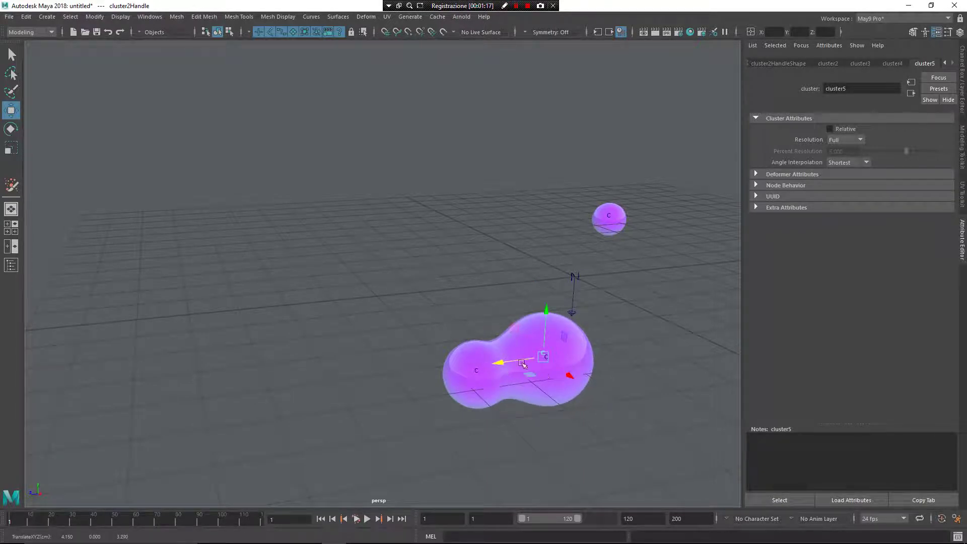
click(611, 225)
drag(616, 230, 518, 401)
alt+drag(451, 401, 429, 435)
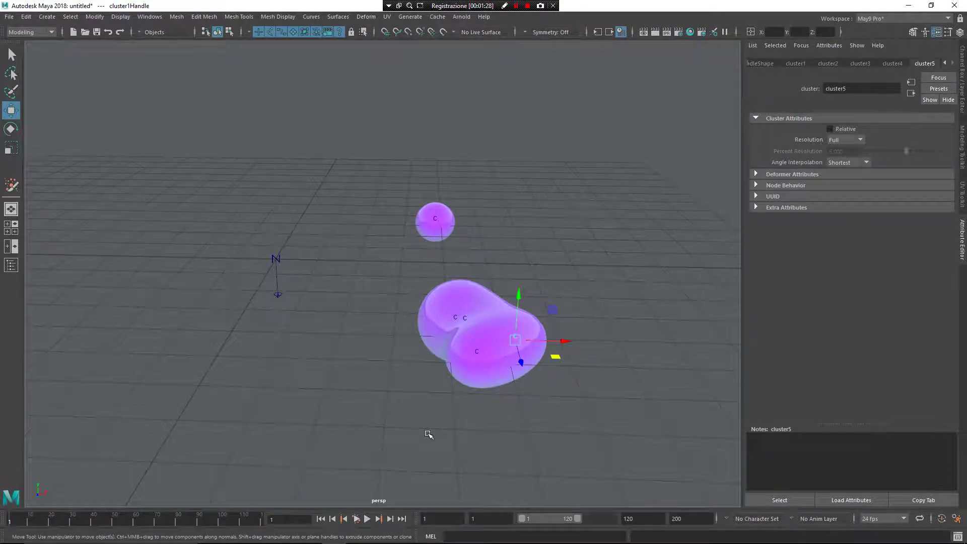
Show the Outliner, select metaBallsMesh1 and try lower and higher Threshold values, ending at 0.81.
click(13, 267)
click(83, 201)
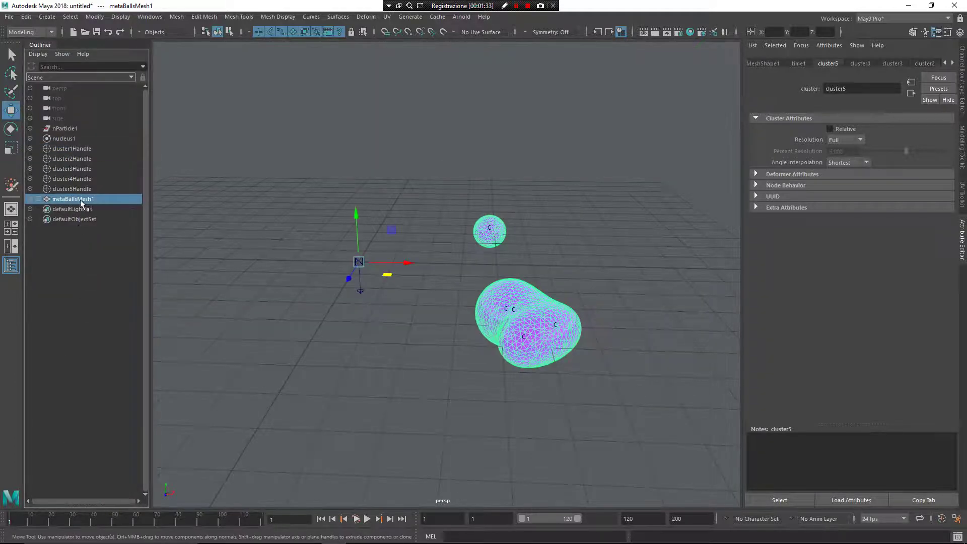
click(961, 64)
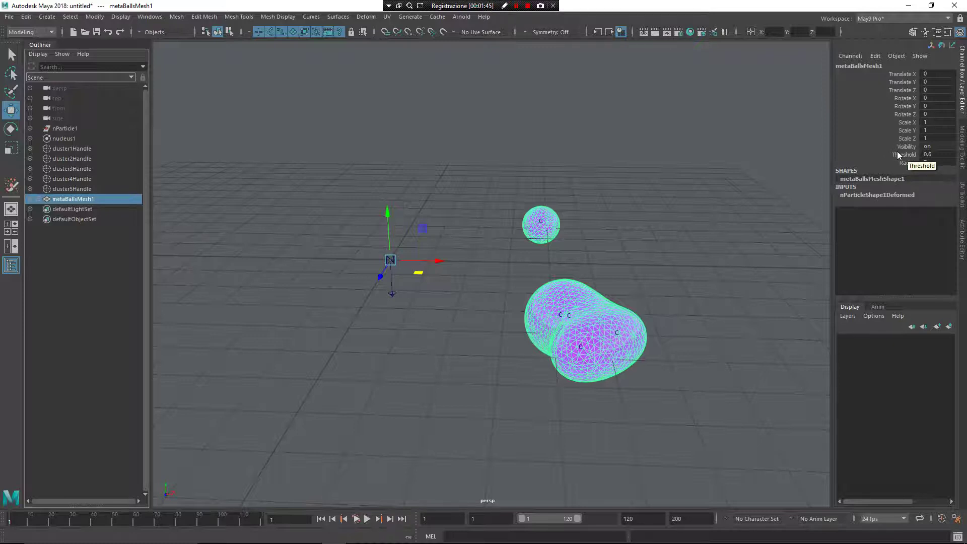
click(899, 153)
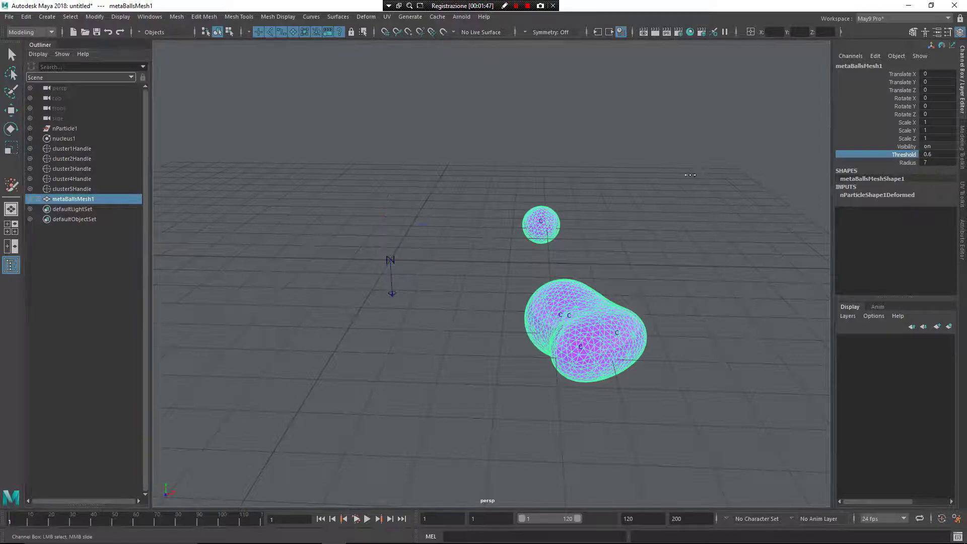
middle_drag(697, 173, 681, 175)
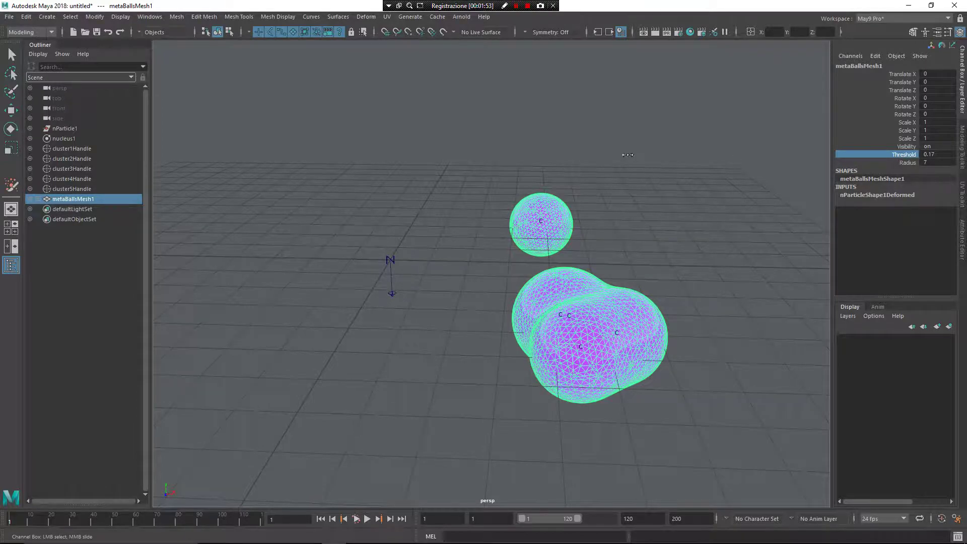
middle_drag(628, 154, 658, 205)
Pull the cluster3Handle metaball away from the blob to about X 1.36, Y -0.88, Z 0.25.
click(583, 346)
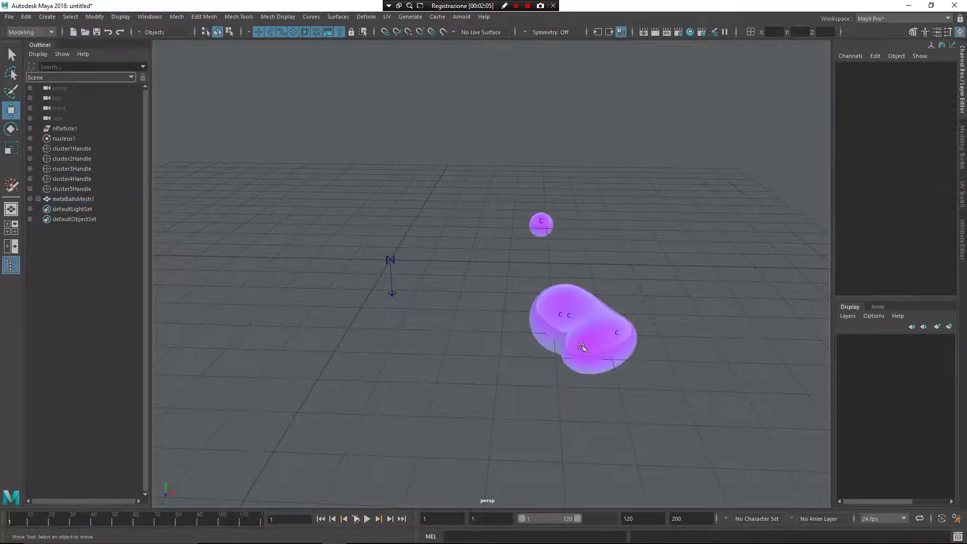
key(w)
drag(594, 360, 661, 396)
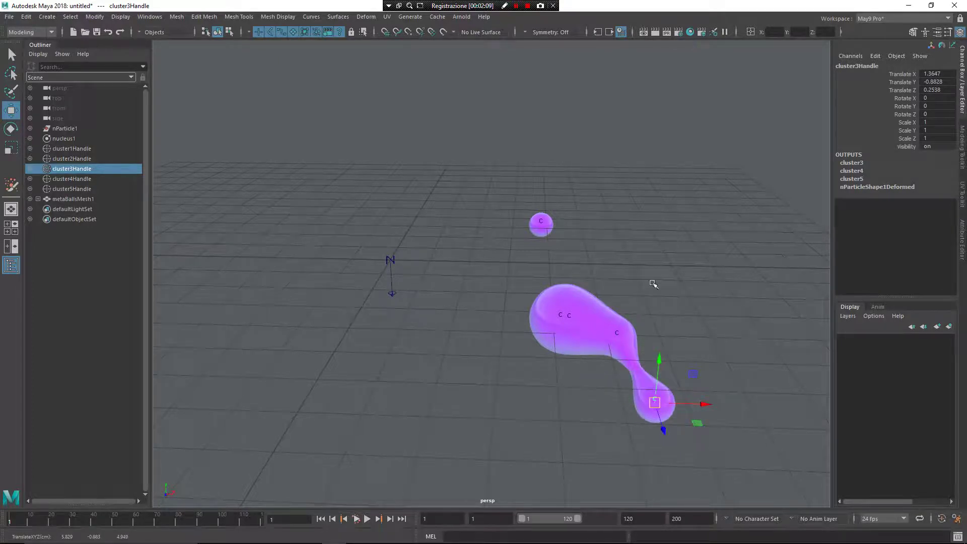
Set the Threshold of metaBallsMesh1 to 0.7 to thicken the neck between the blended balls.
click(85, 198)
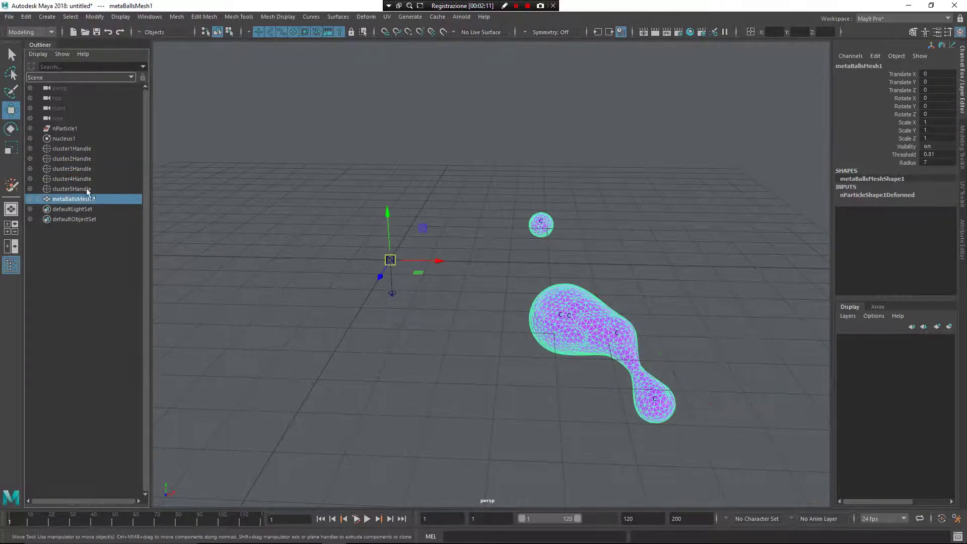
click(904, 154)
middle_drag(559, 157, 576, 156)
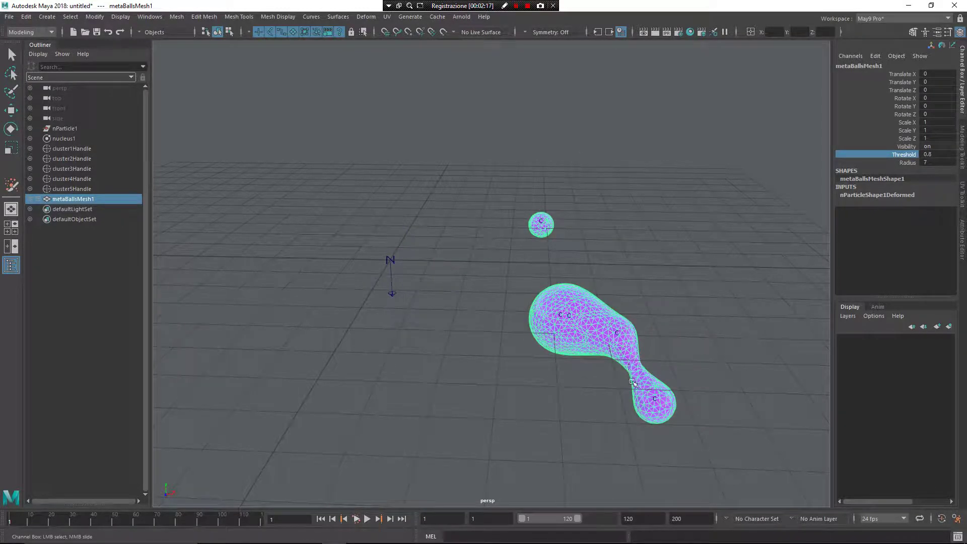
middle_drag(632, 207, 664, 220)
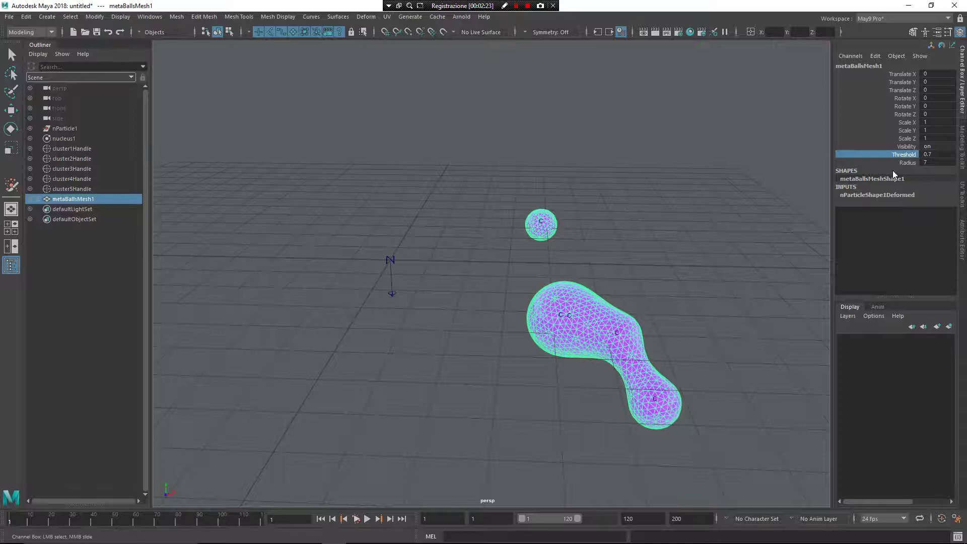
Increase the Radius of metaBallsMesh1 to 14.11.
click(906, 162)
middle_drag(559, 177, 487, 203)
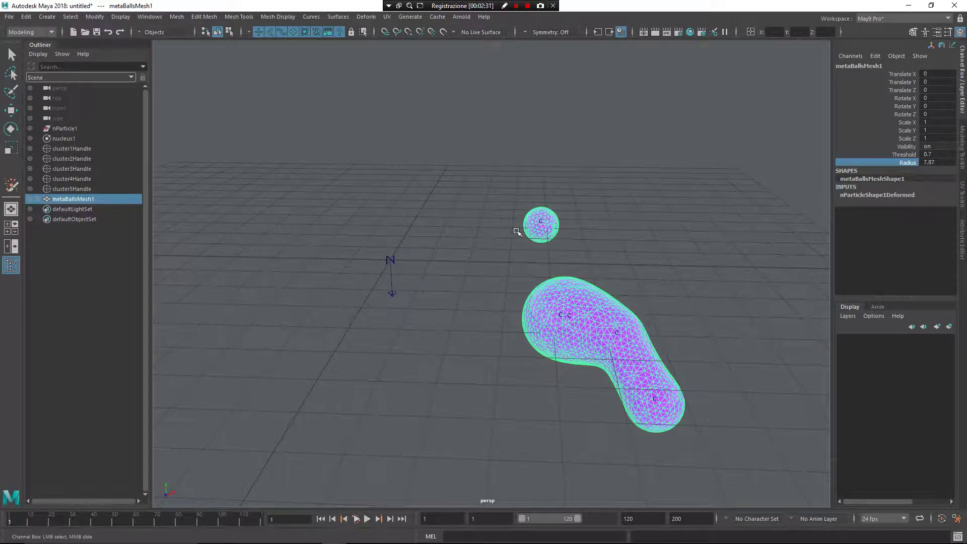
middle_drag(524, 123, 805, 123)
alt+drag(732, 171, 676, 363)
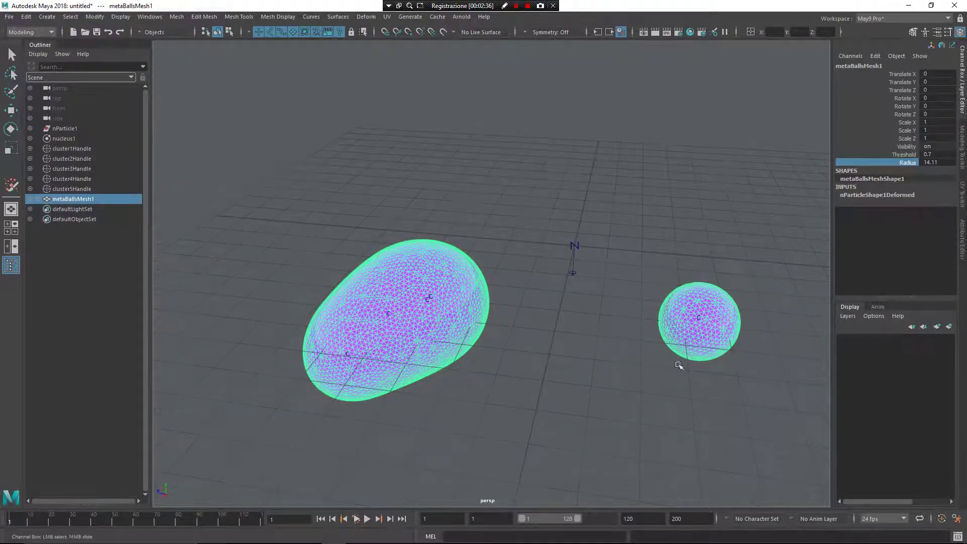
Move the remaining separate metaball, cluster4Handle, along Z to about 4.9 so it merges with the large blob.
click(698, 317)
key(w)
middle_drag(615, 314, 400, 327)
alt+drag(399, 327, 391, 323)
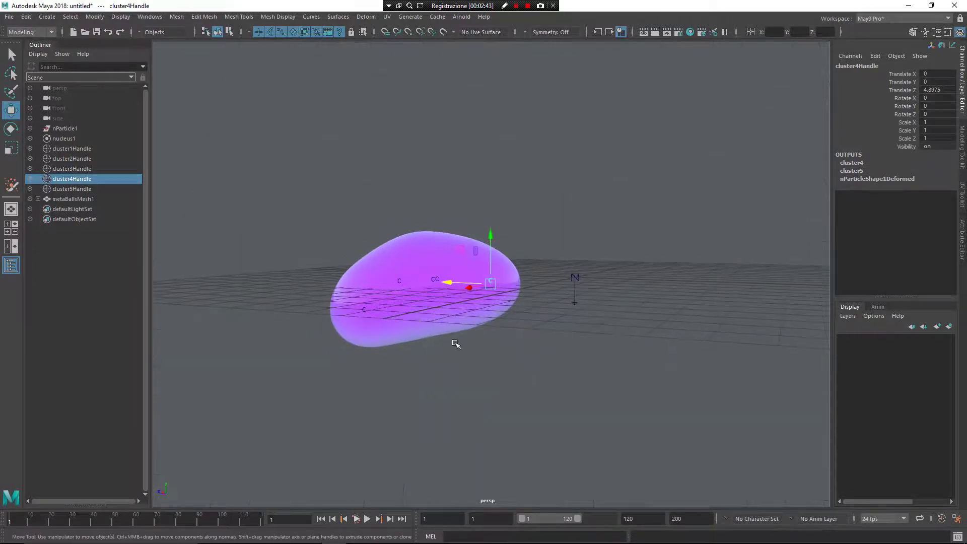
Select metaBallsMesh1 and raise its Threshold to 2.02 to shrink the merged blob.
click(94, 199)
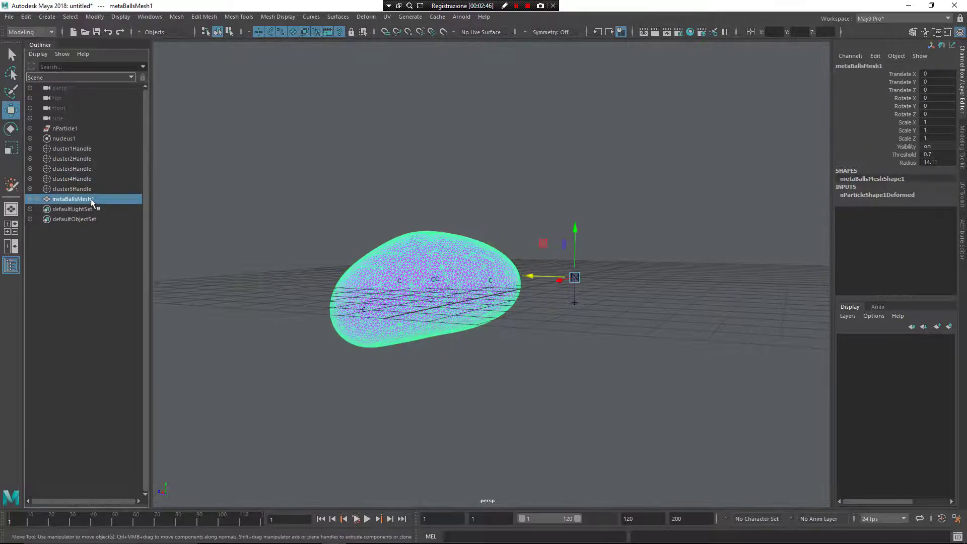
click(903, 155)
middle_drag(903, 154, 765, 161)
alt+drag(484, 274, 459, 280)
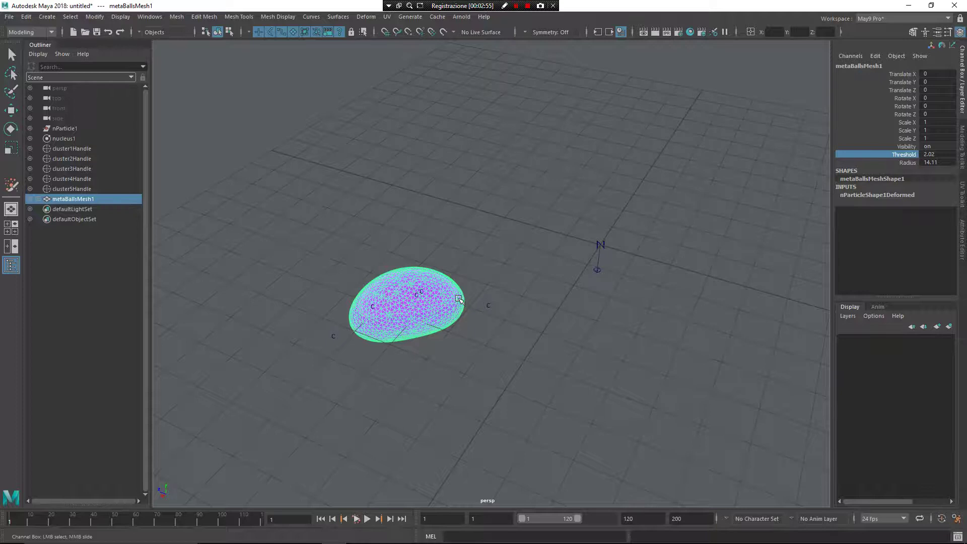